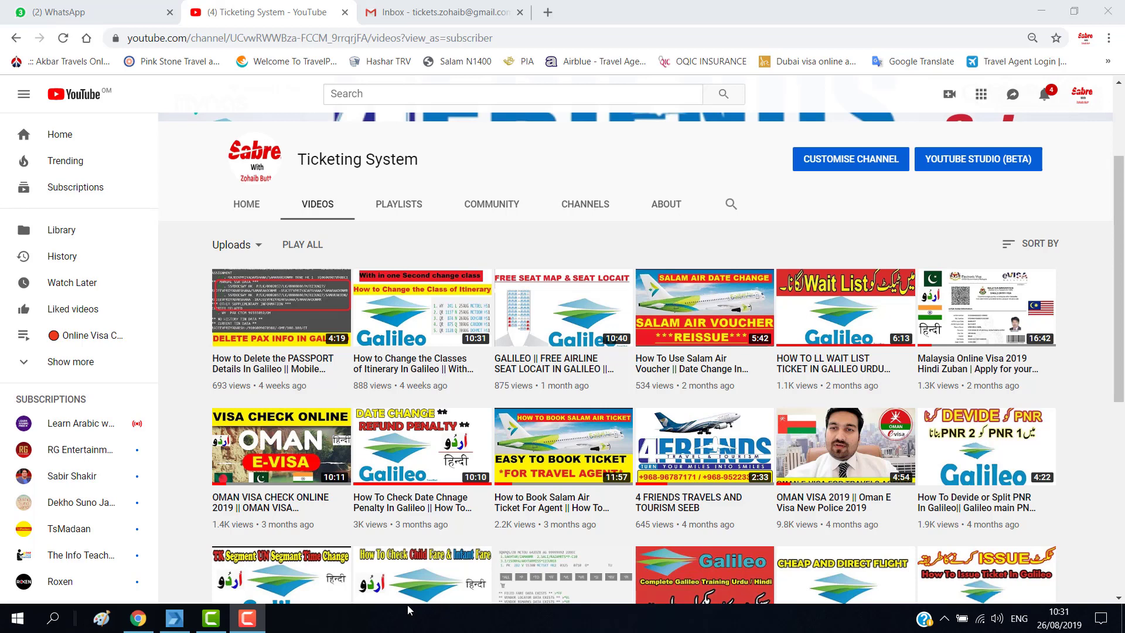
Switch to Travelport Smartpoint and view the booking's service information (*SI), leaving the section collapsed
mouse_move(225, 617)
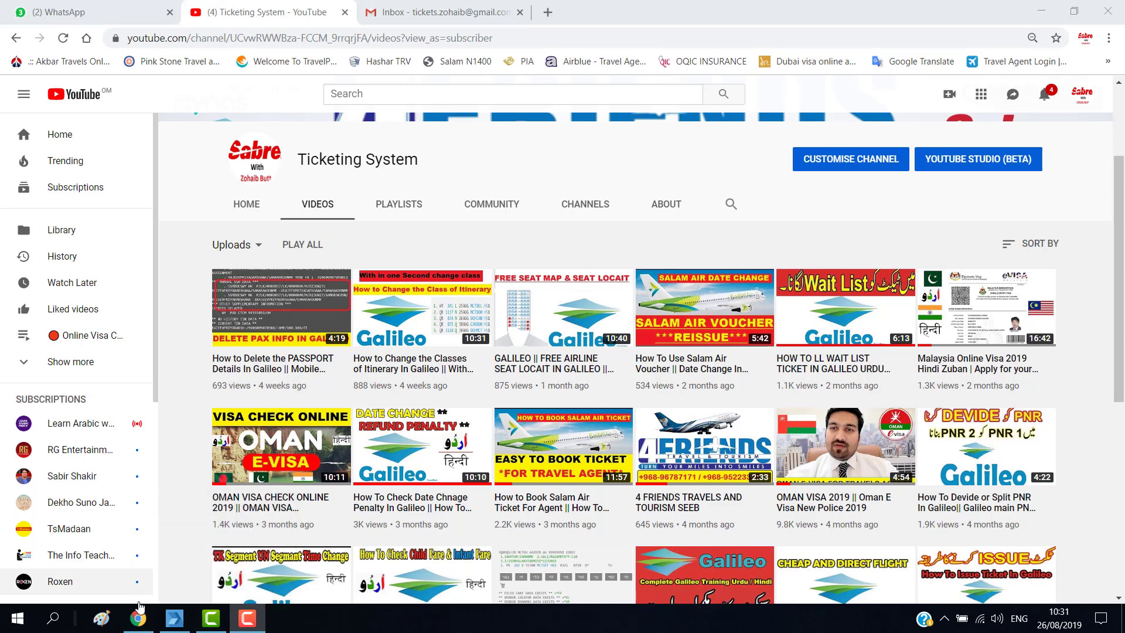
left_click(175, 619)
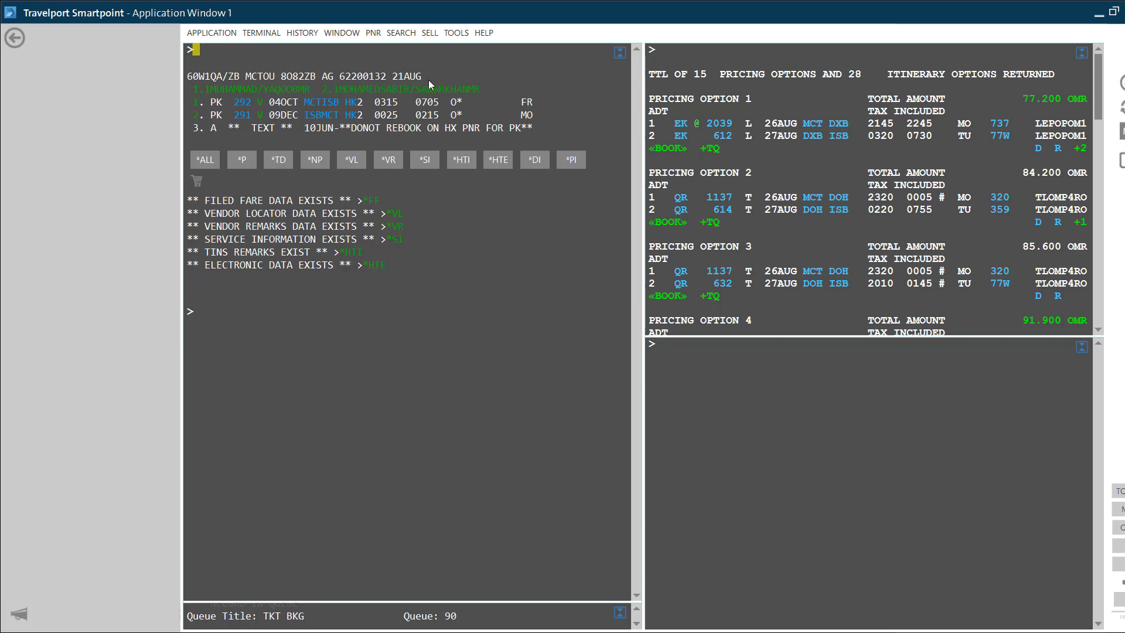
left_click(290, 328)
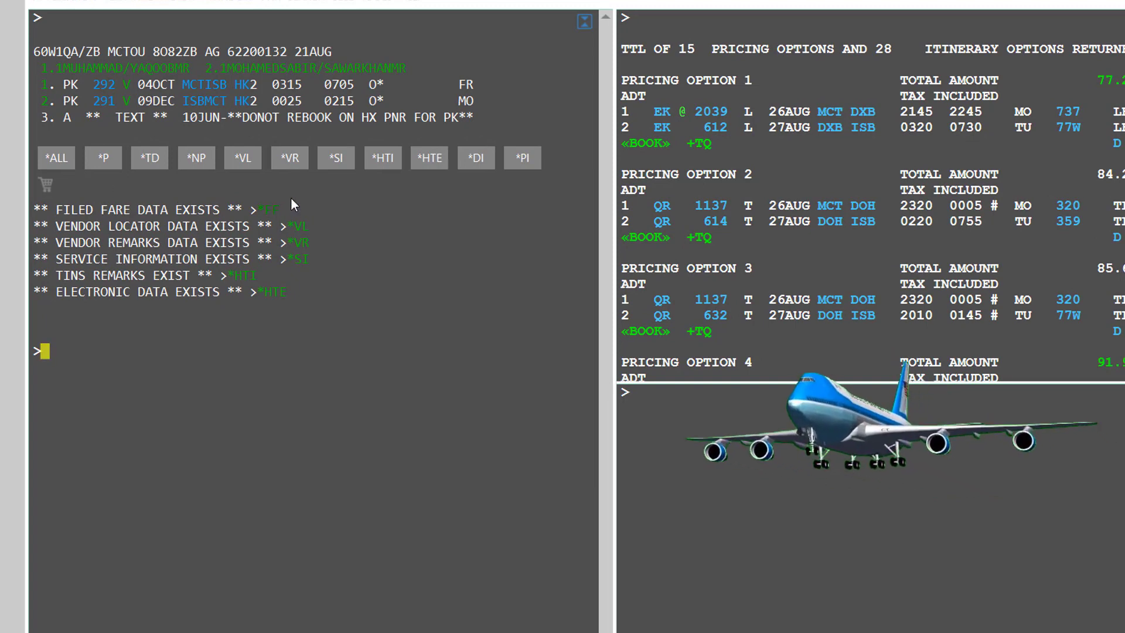
left_click(346, 160)
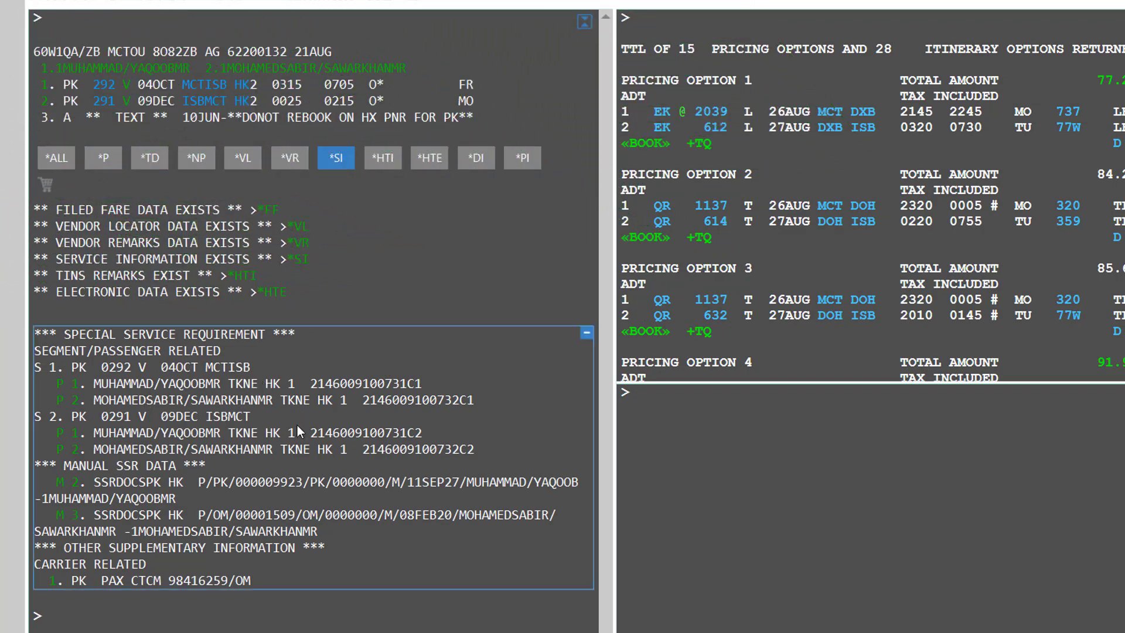
left_click(337, 160)
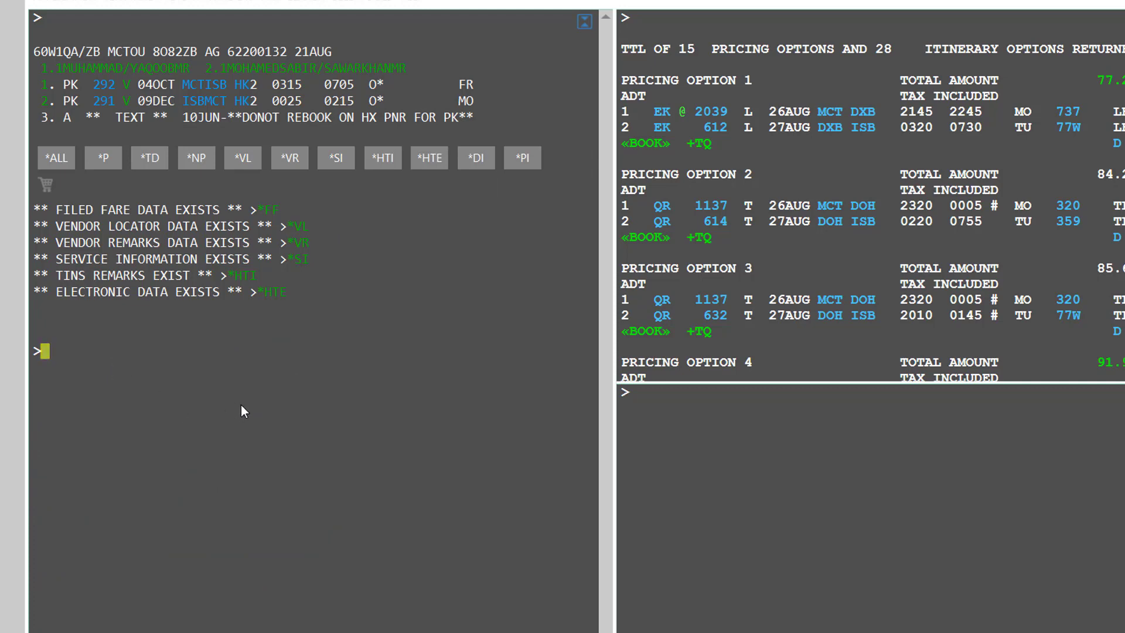
Request wheelchair service for both passengers on all segments with SI.WCHR, adding the free text "PASEENGER IS ELDERLY UNABLE TO WALK"
type("SI.WCHR")
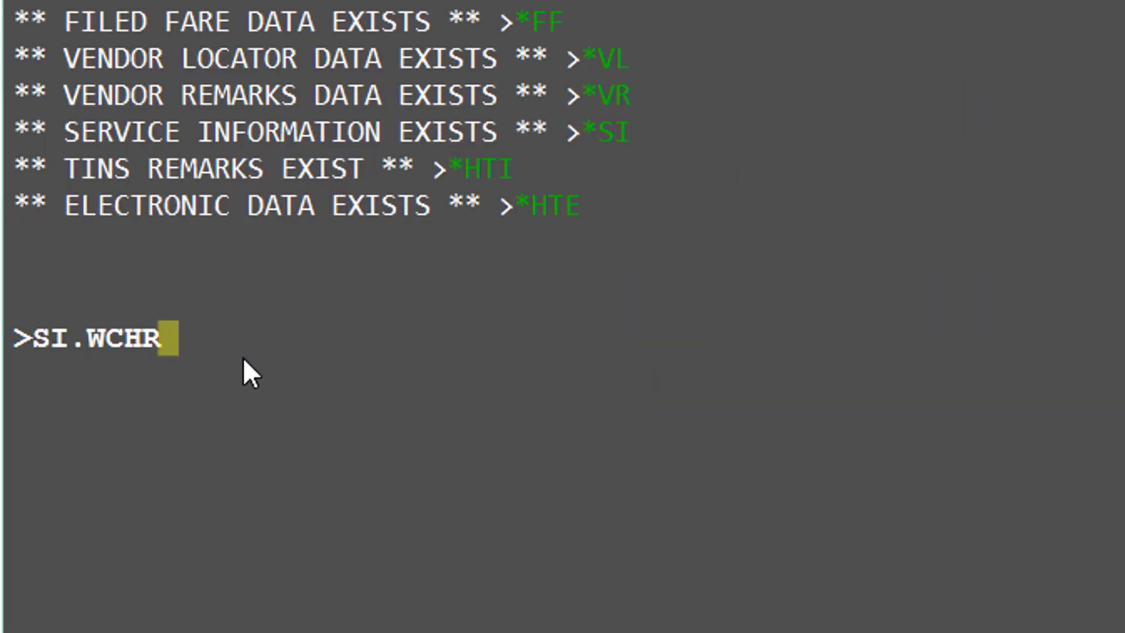
key("Return")
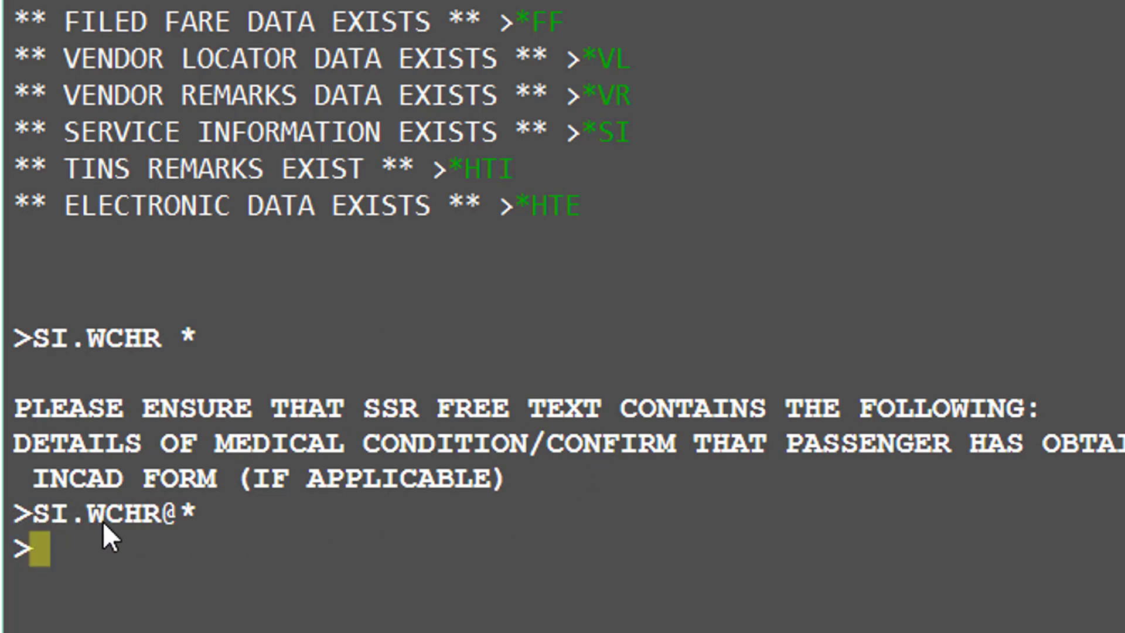
left_click(203, 514)
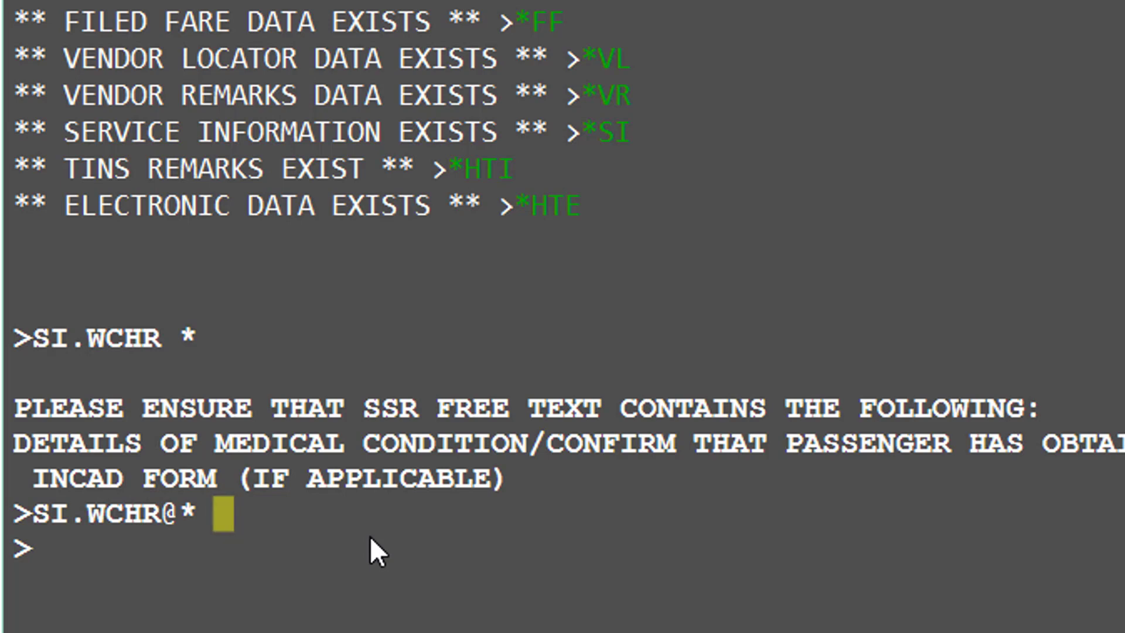
type("PASE")
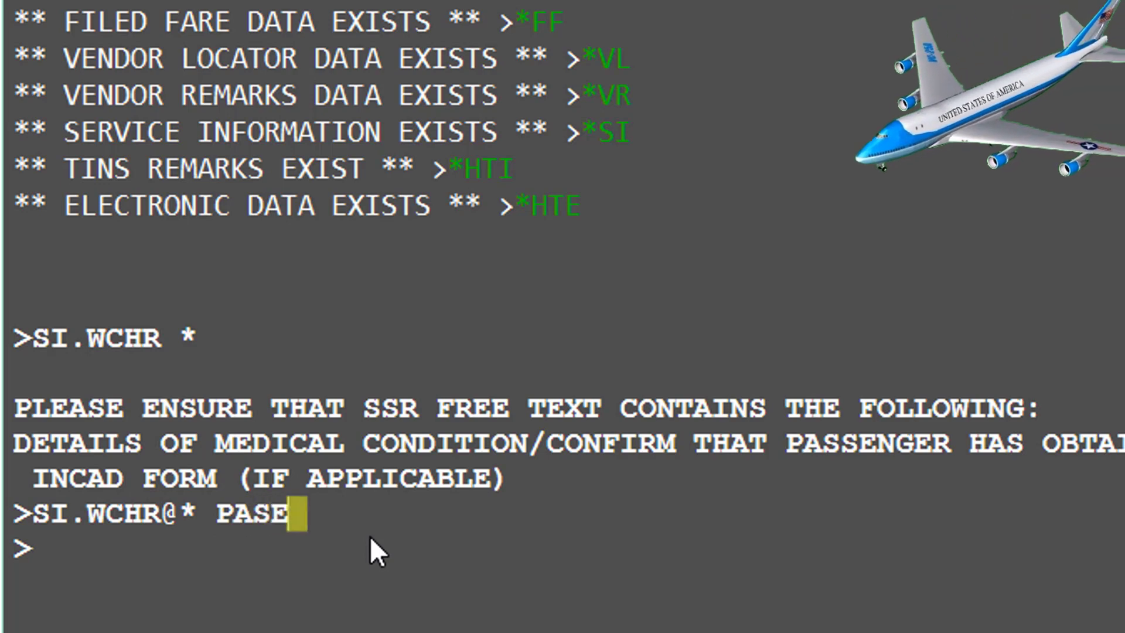
type("ENGER ")
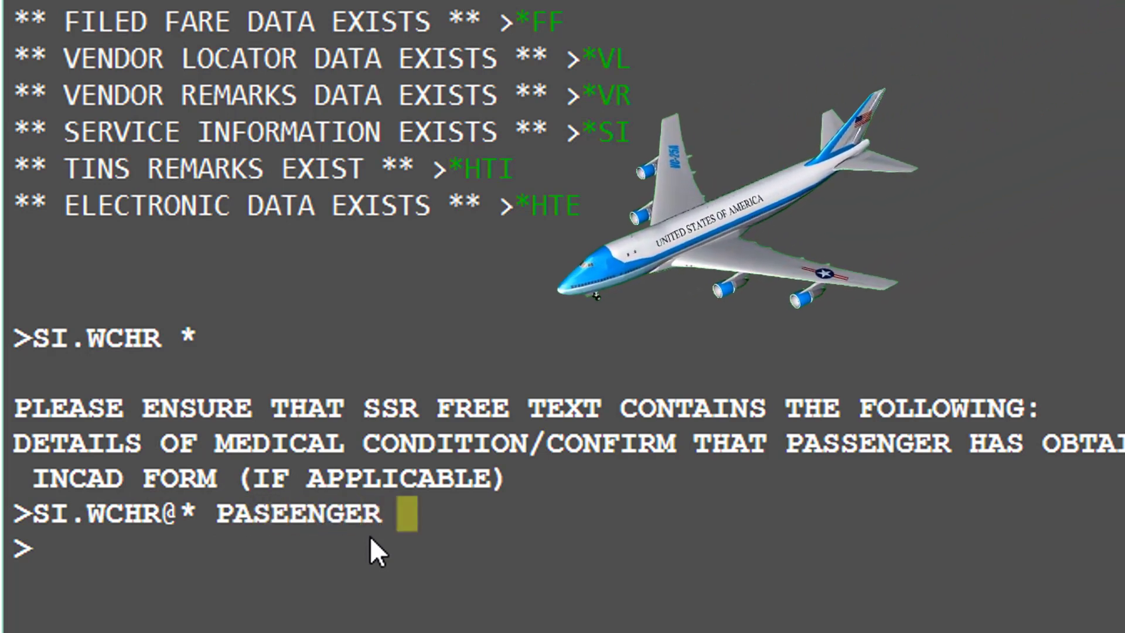
type("IS ")
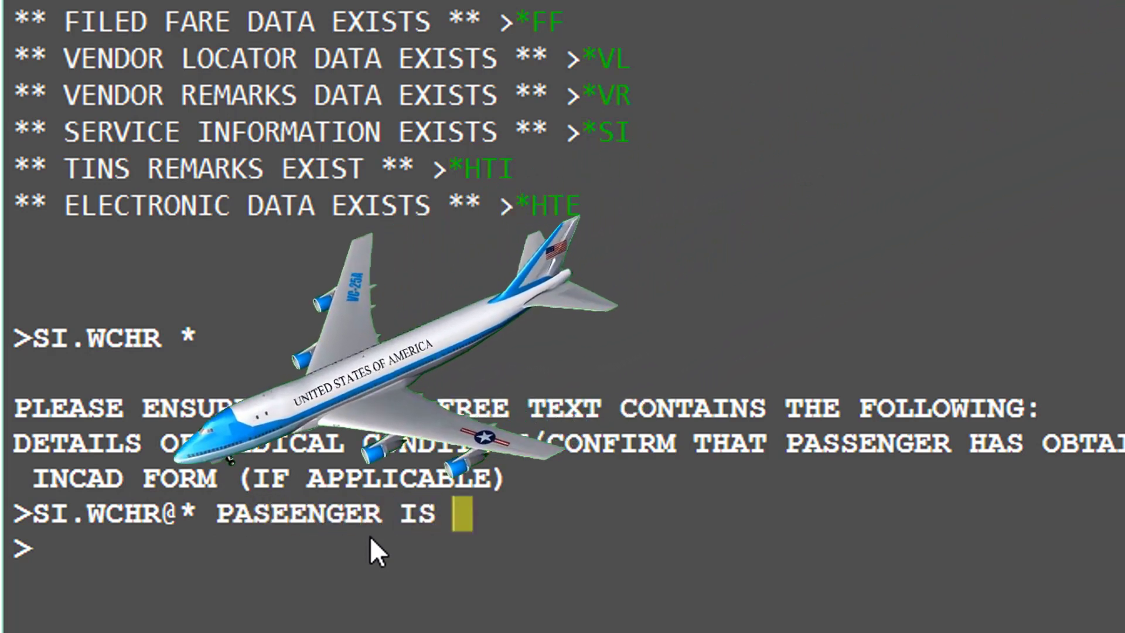
type("EL")
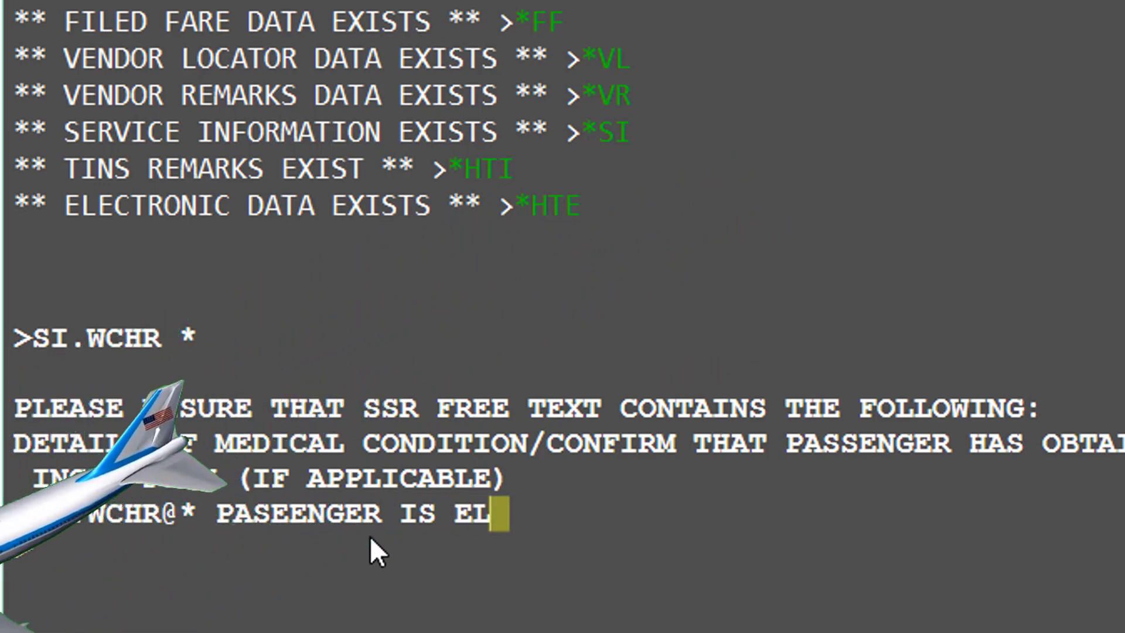
type("DER")
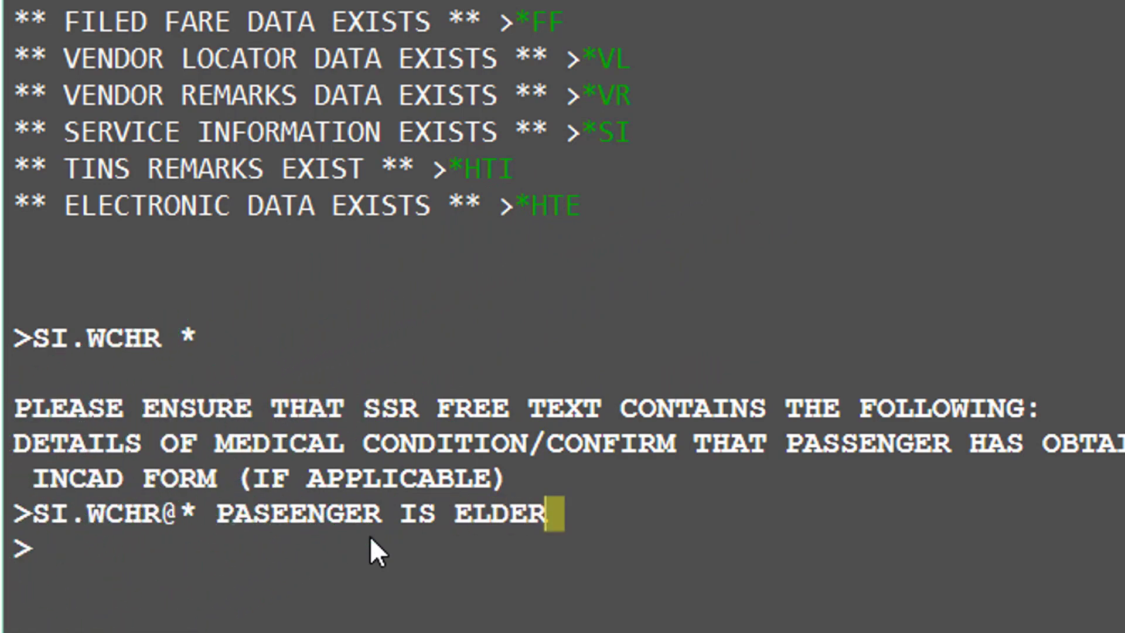
type("L")
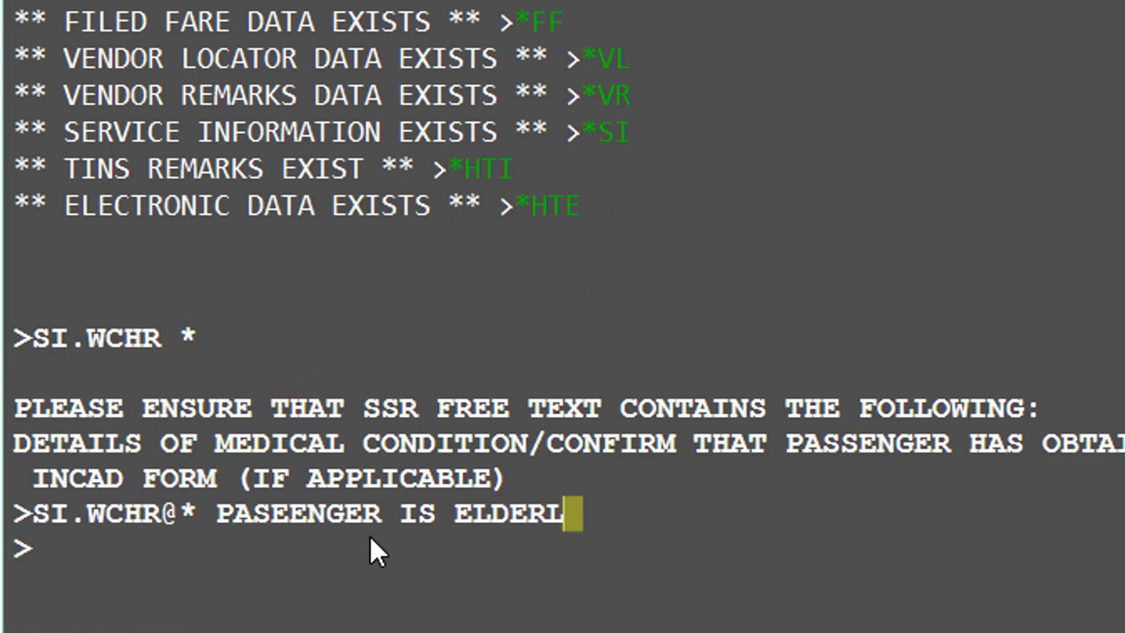
type("Y")
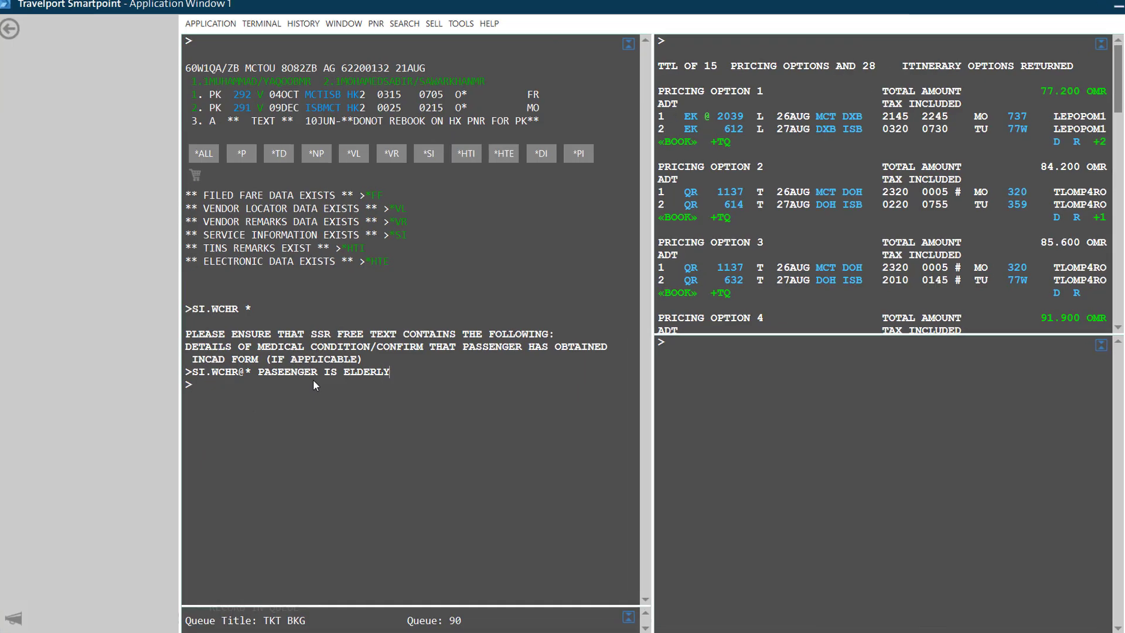
type(" UN")
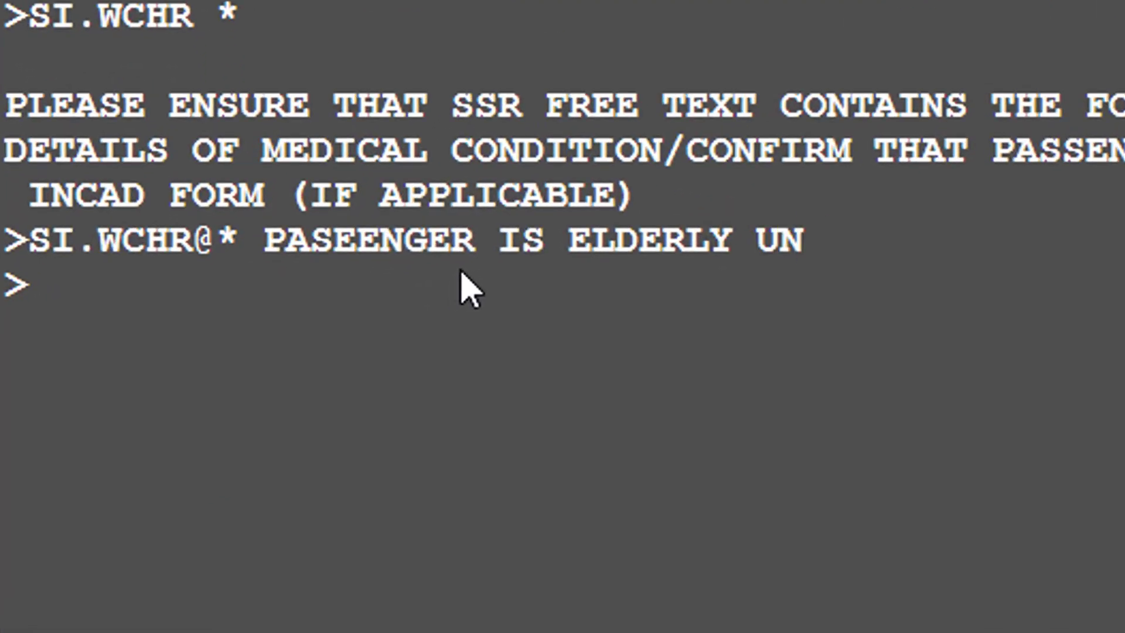
type("ABLE")
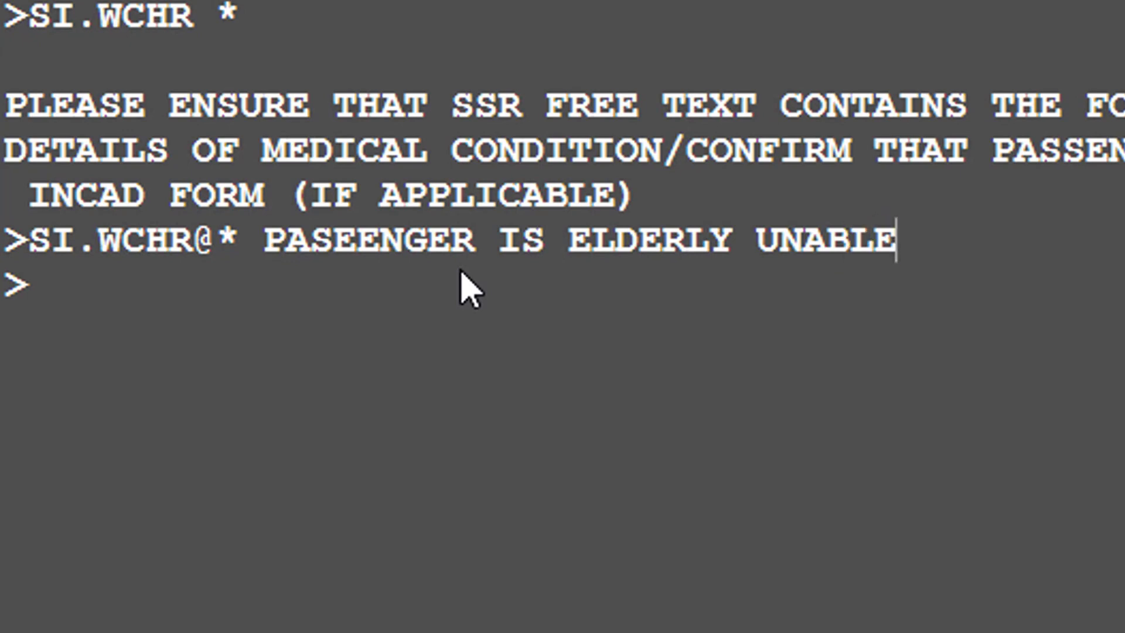
type(" TO W")
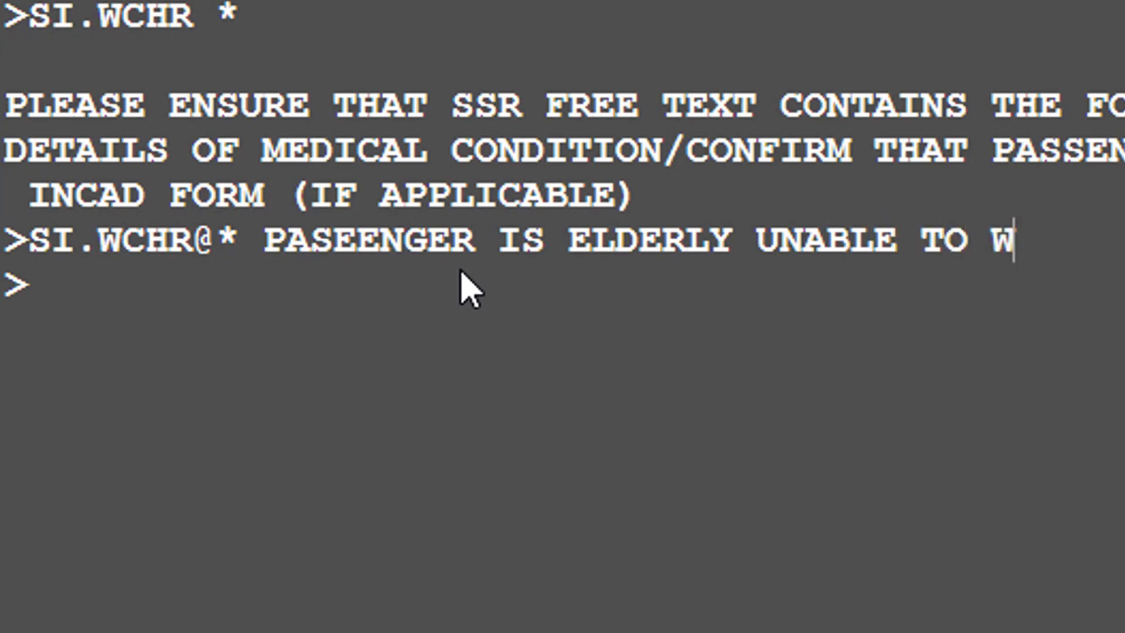
type("ALK")
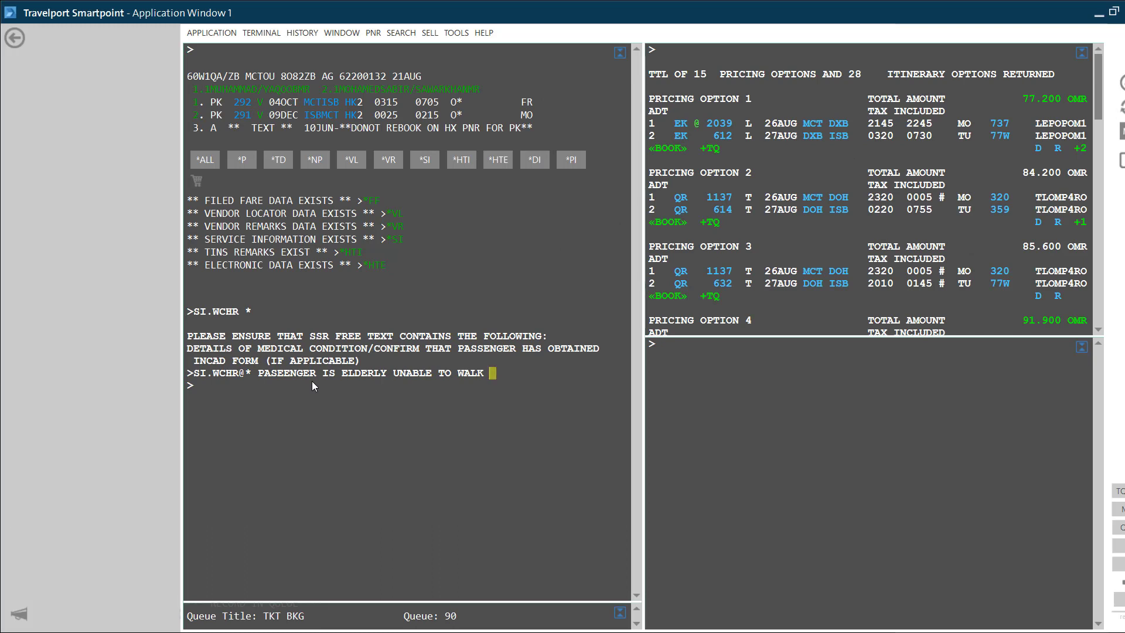
key("BackSpace")
key("Return")
Enter the agent's name as the received-from entry (R.), and save and redisplay the booking with ER and IR
type("R.ZOHAIB")
key("Return")
type("ER")
key("Return")
type("IR")
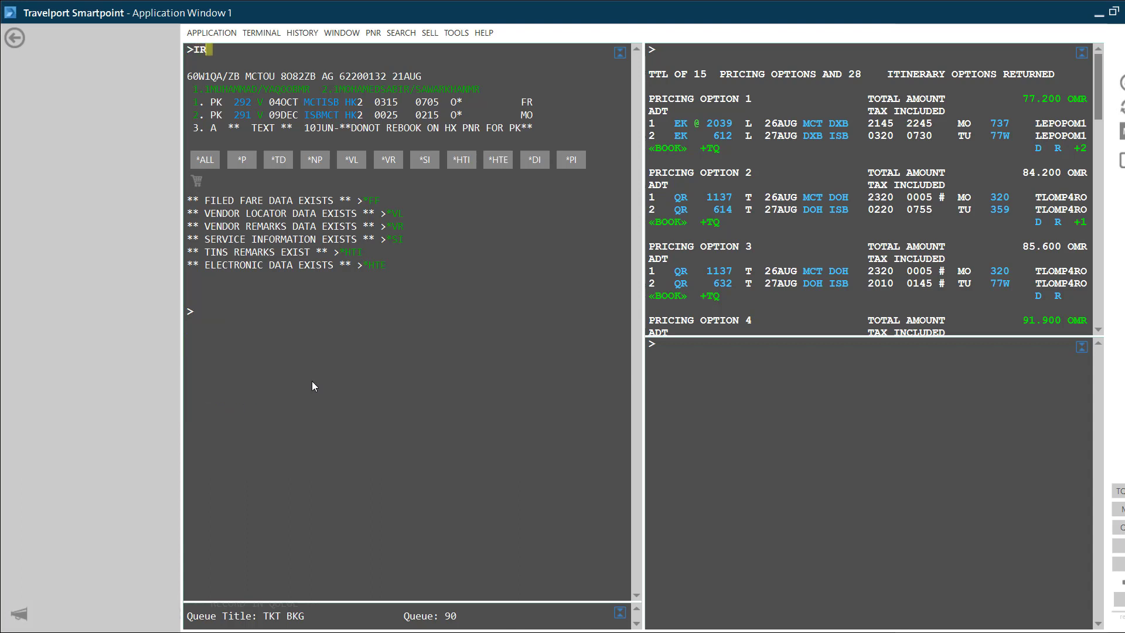
key("Return")
Display the service information with *SI, both as a separate listing and expanded within the redisplayed booking
type("*SI")
key("Return")
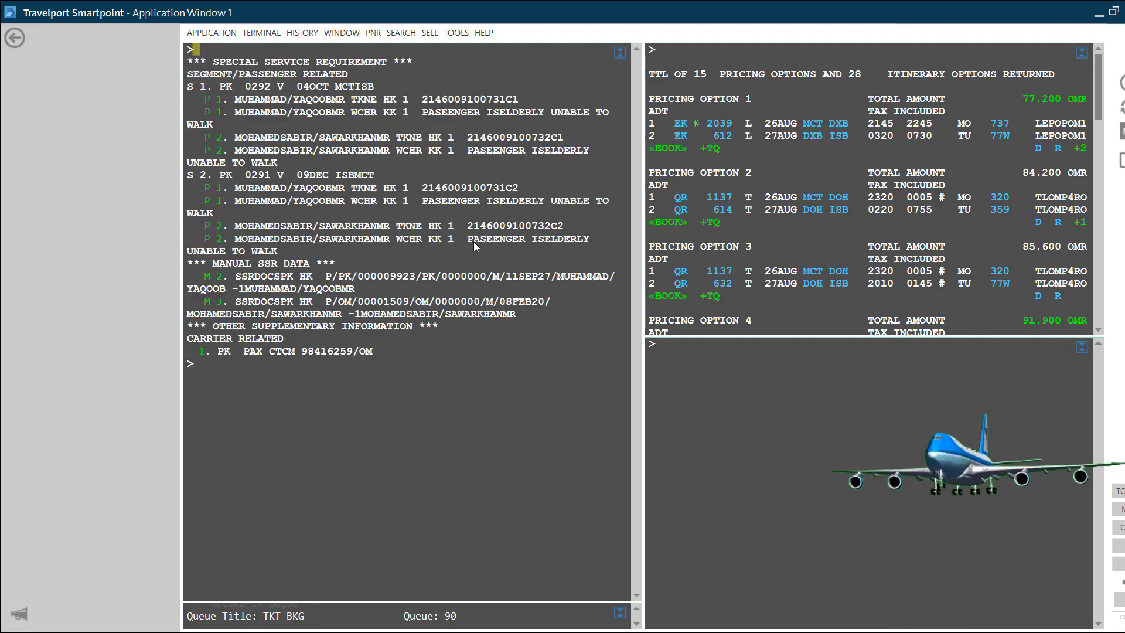
key("ctrl+w")
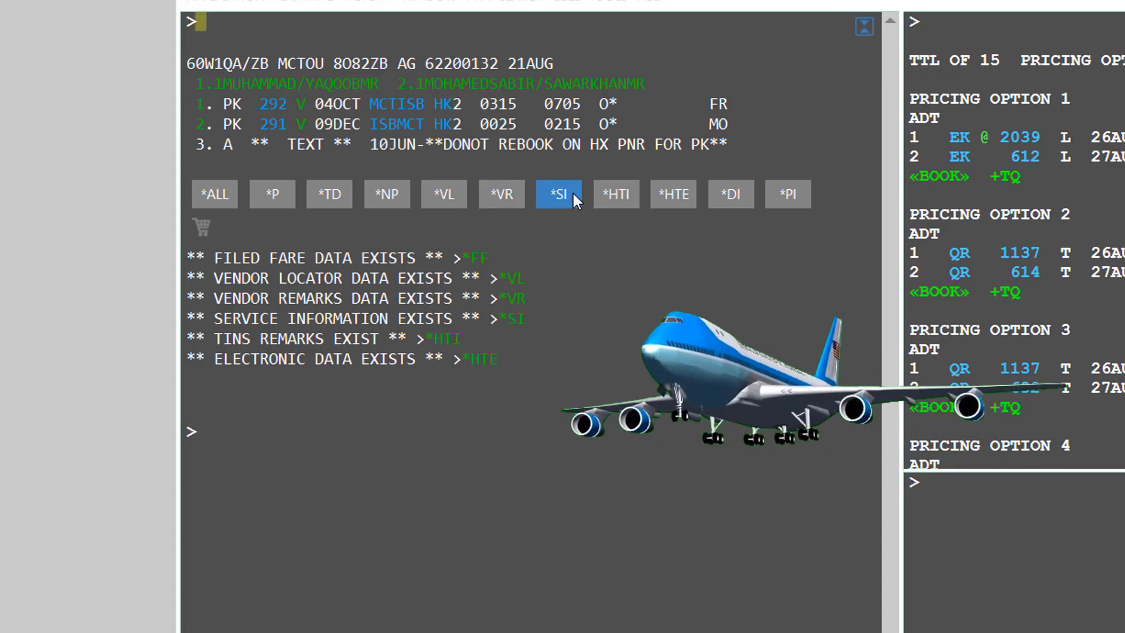
left_click(573, 195)
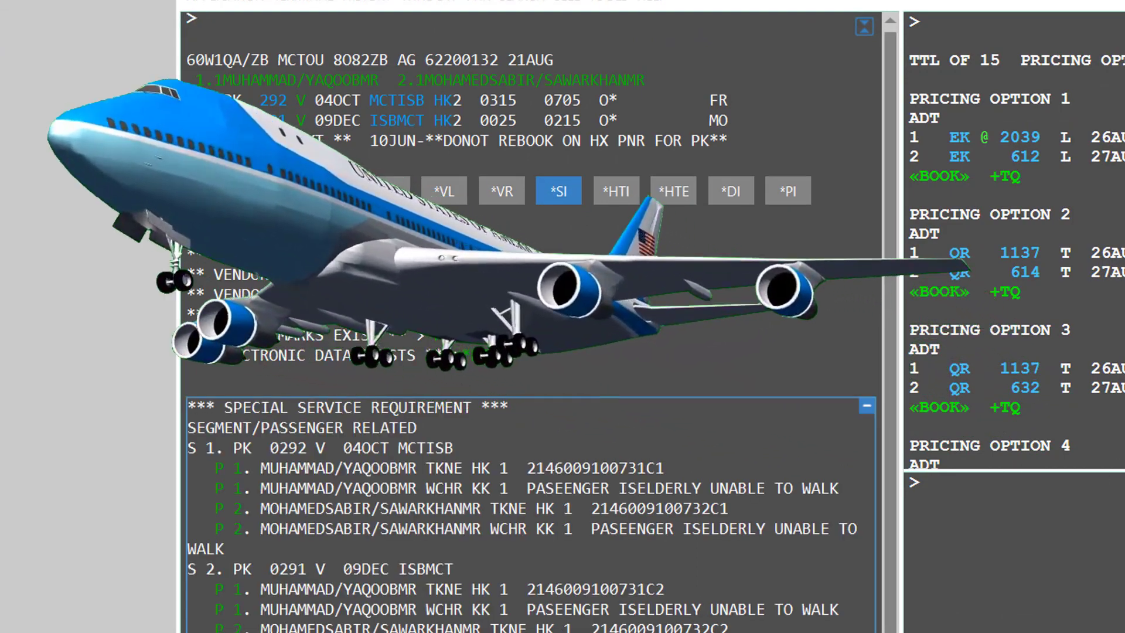
Examine the WCHR request lines and their status codes for both passengers on each flight segment
left_click_drag(547, 486, 372, 490)
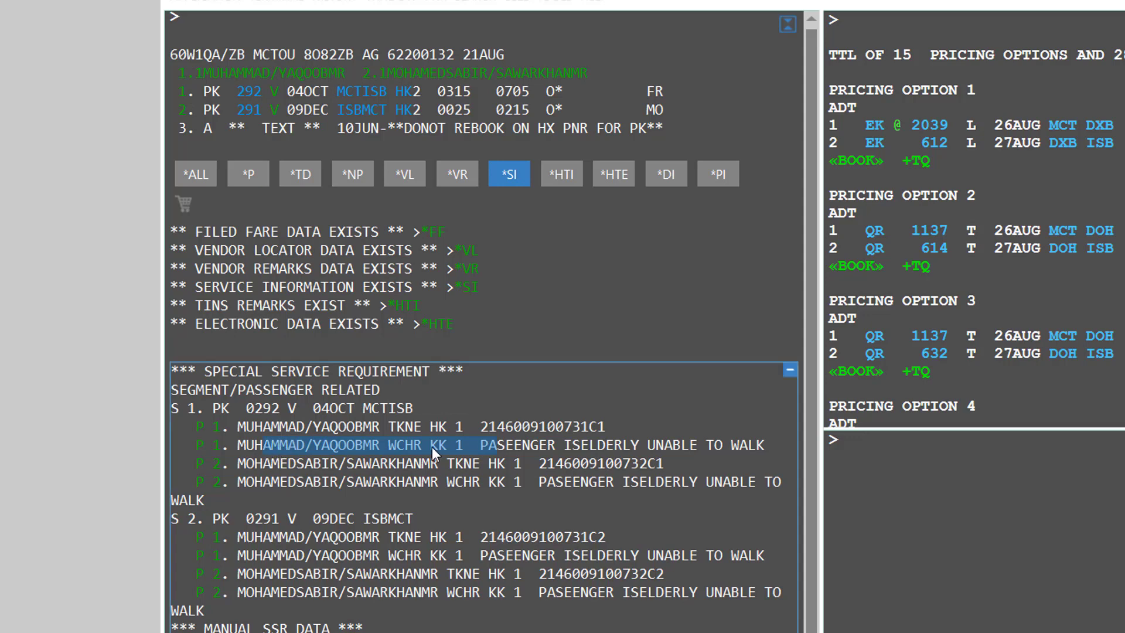
left_click(506, 484)
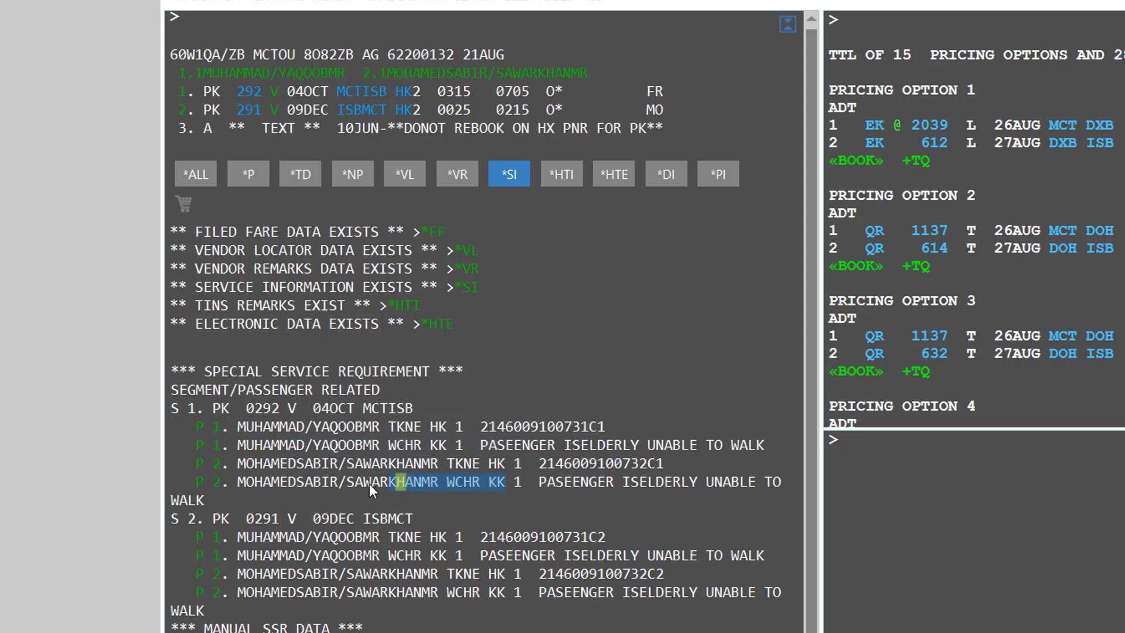
left_click_drag(289, 490, 292, 487)
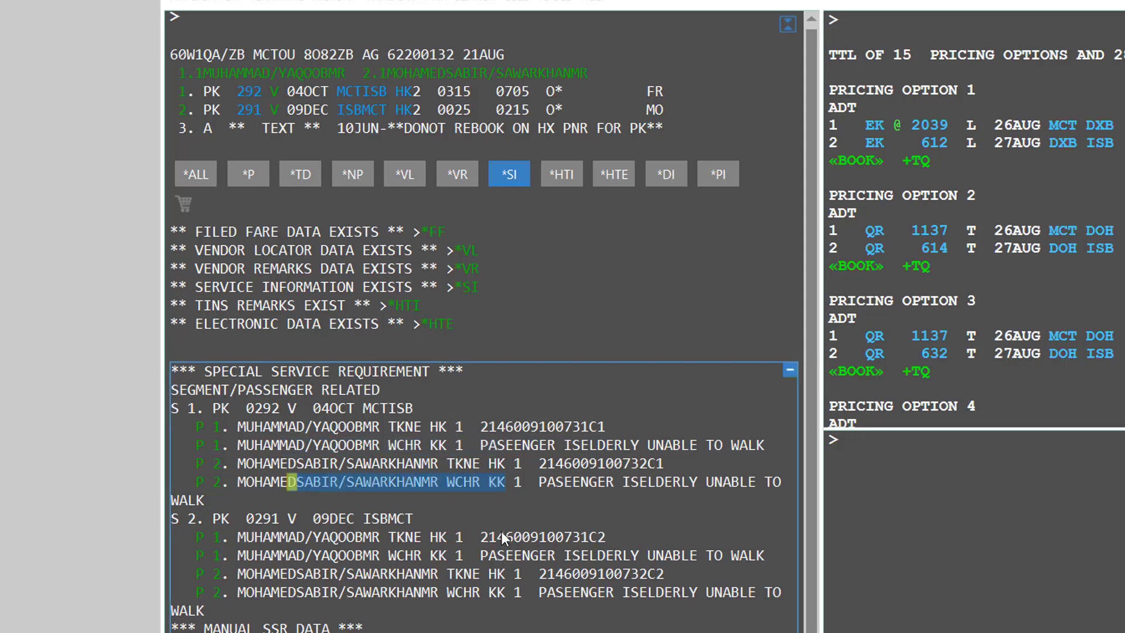
left_click_drag(554, 574, 236, 593)
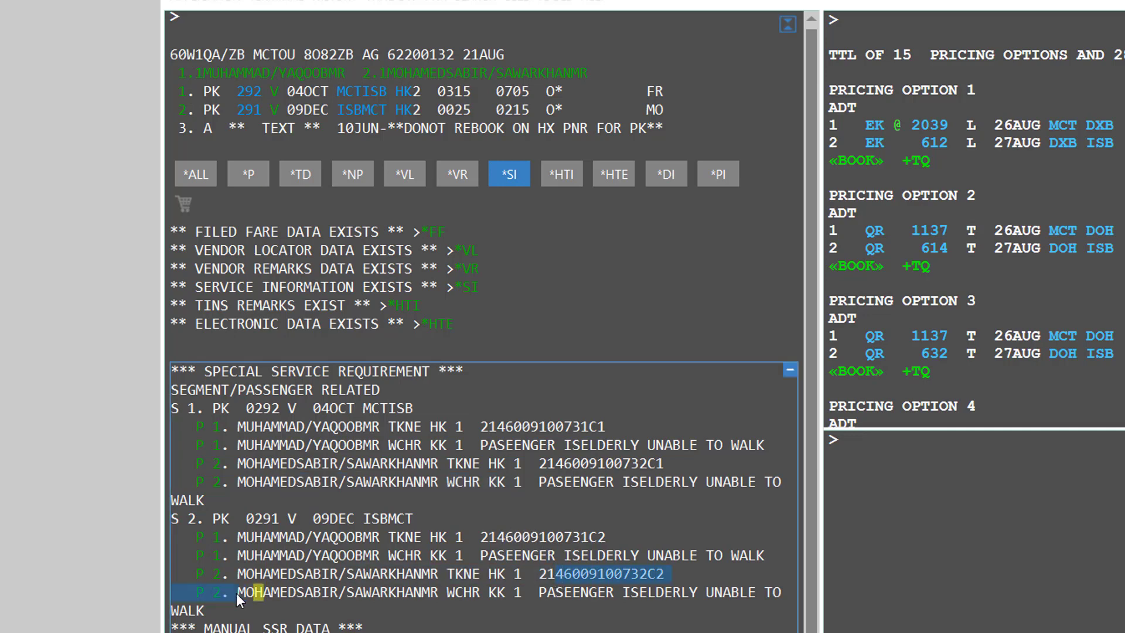
left_click_drag(562, 593, 375, 593)
left_click_drag(517, 444, 383, 445)
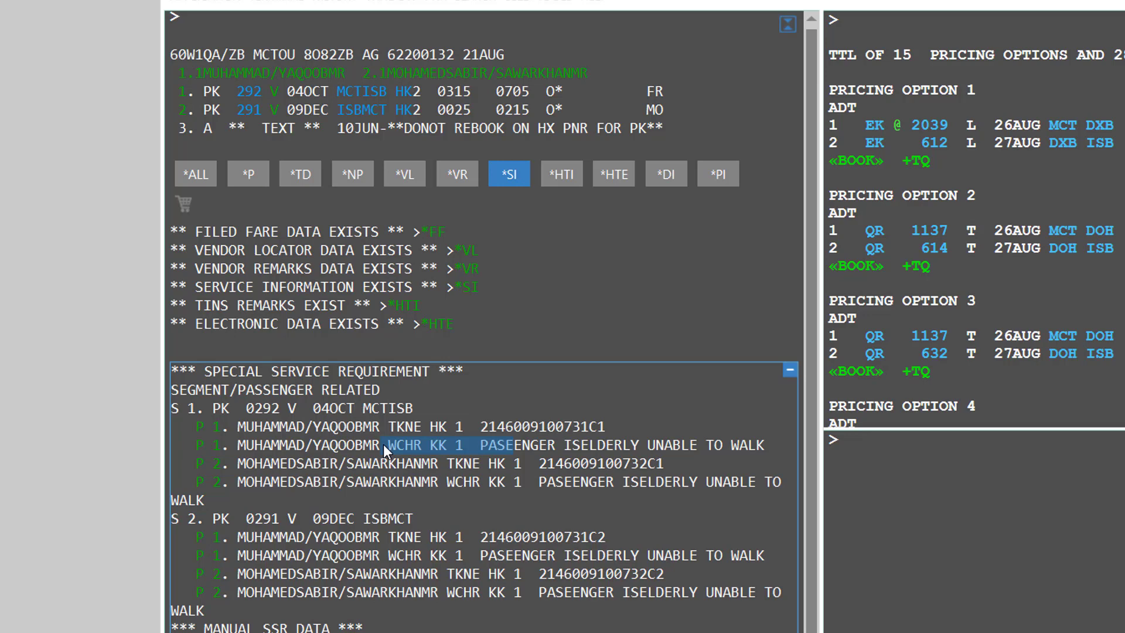
left_click(435, 448)
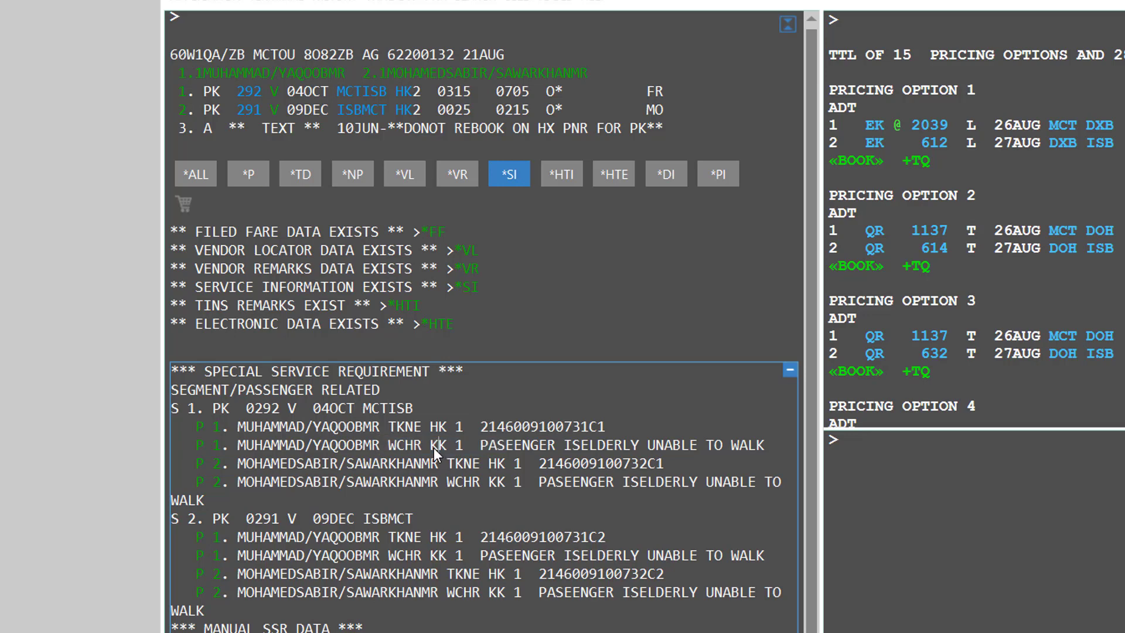
key("Left")
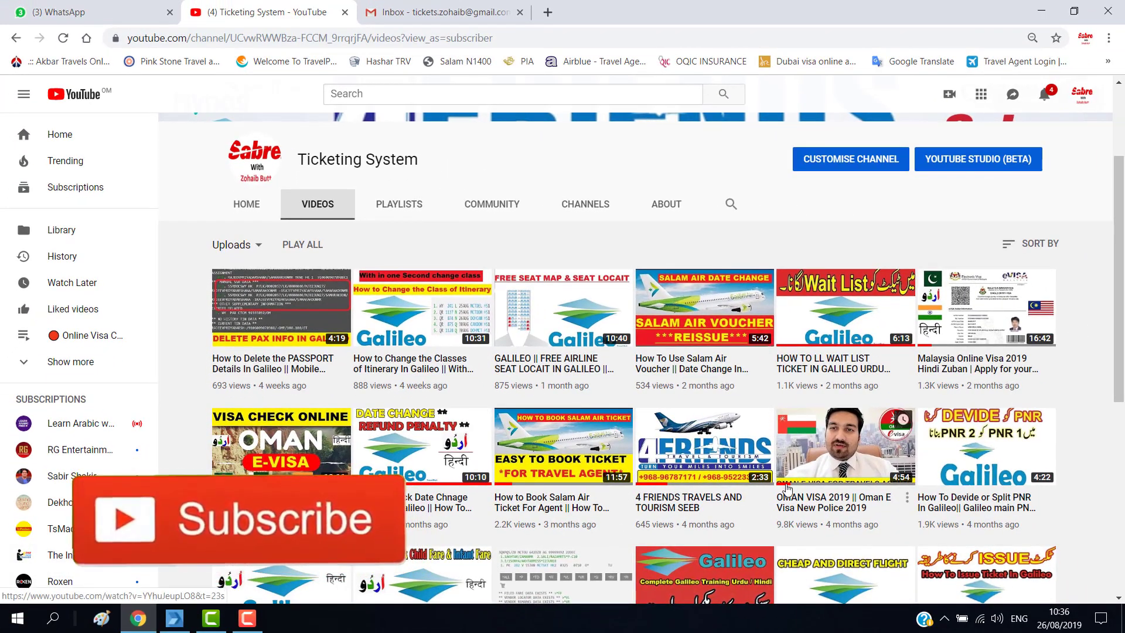
Browse the uploaded videos of the Ticketing System channel on YouTube in the browser
scroll(1106, 354, "down", 7)
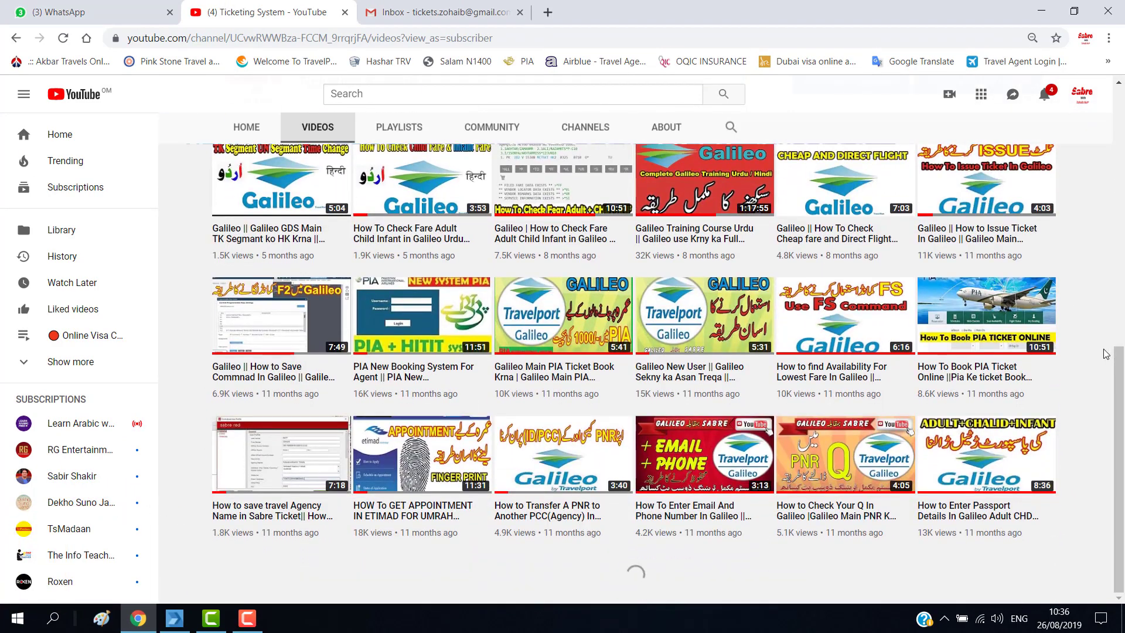